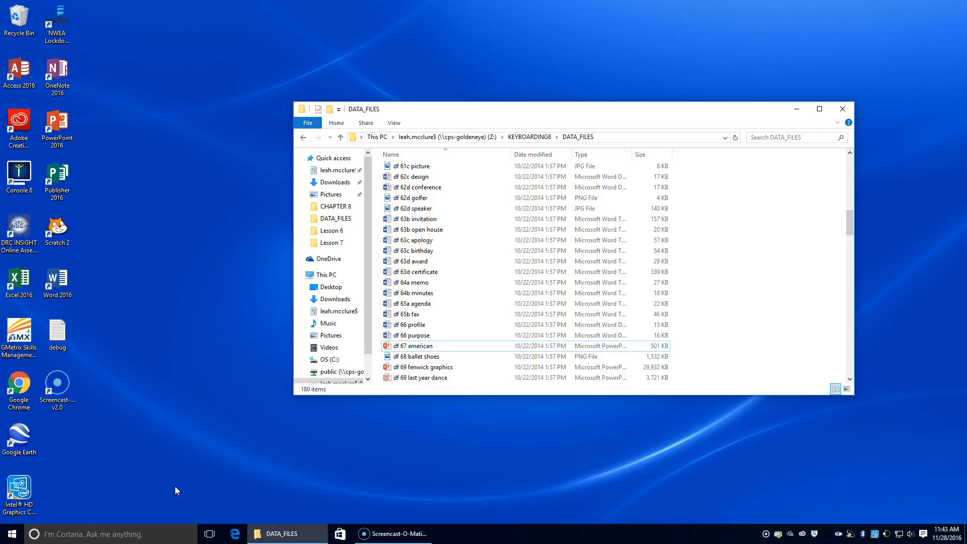
Open the 67 Fenwick Dance presentation from the CHAPTER 10 folder inside KEYBOARDING8.
{"action": "left_click", "coordinate": [523, 138]}
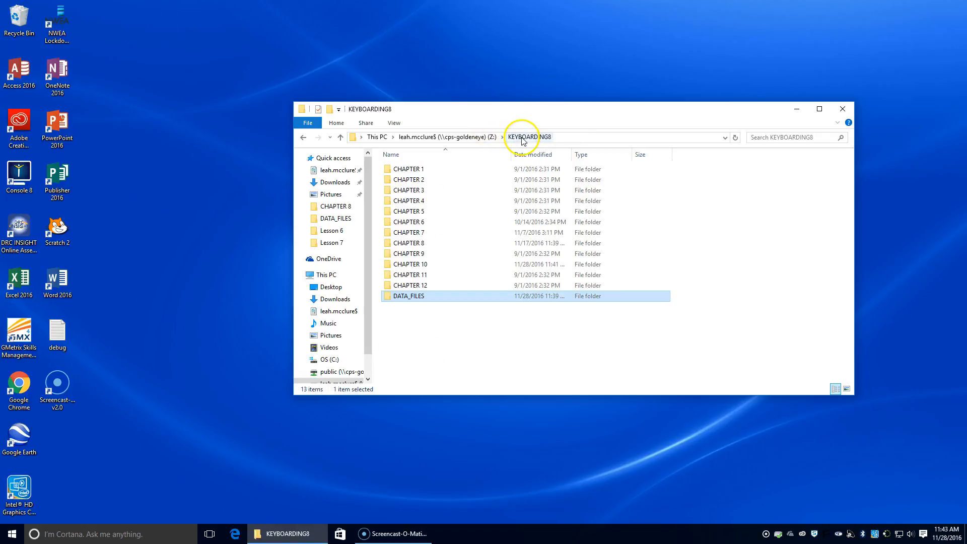
{"action": "double_click", "coordinate": [449, 265]}
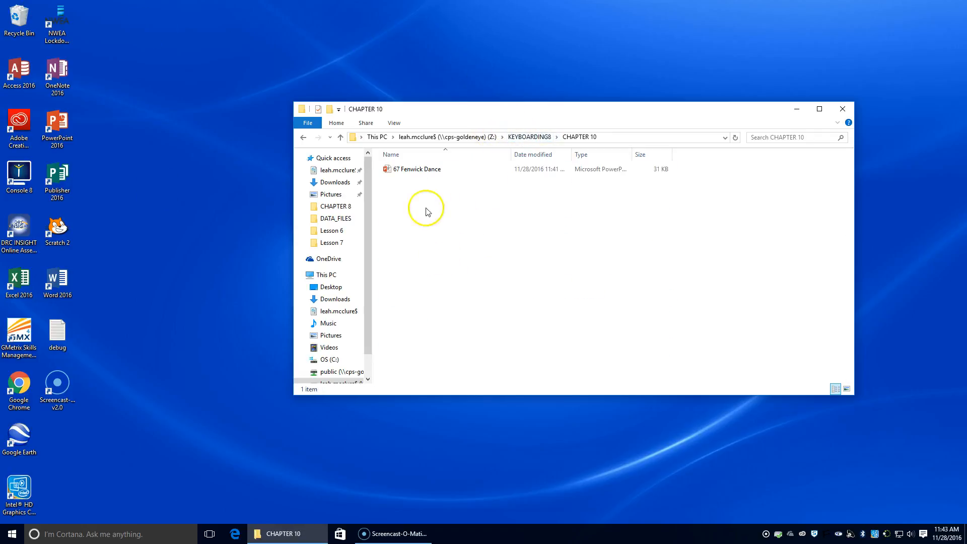
{"action": "double_click", "coordinate": [422, 171]}
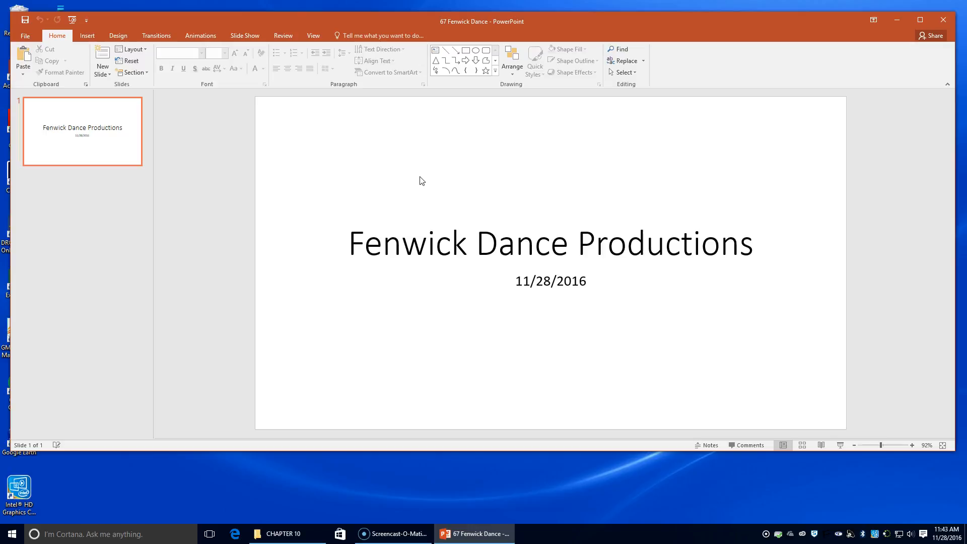
Try several design themes on the title slide, ending with the red banner theme on a brick background.
{"action": "left_click", "coordinate": [119, 35]}
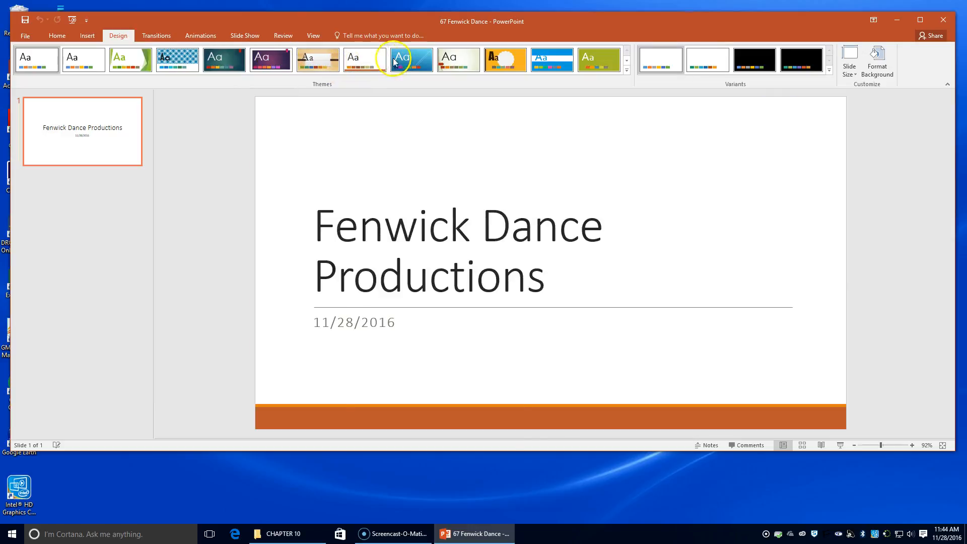
{"action": "left_click", "coordinate": [427, 59]}
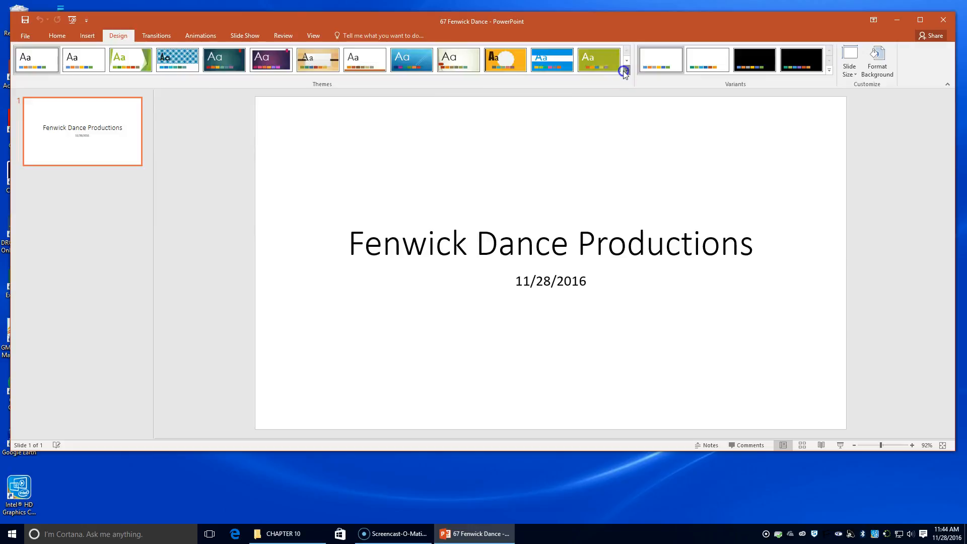
{"action": "left_click", "coordinate": [626, 71]}
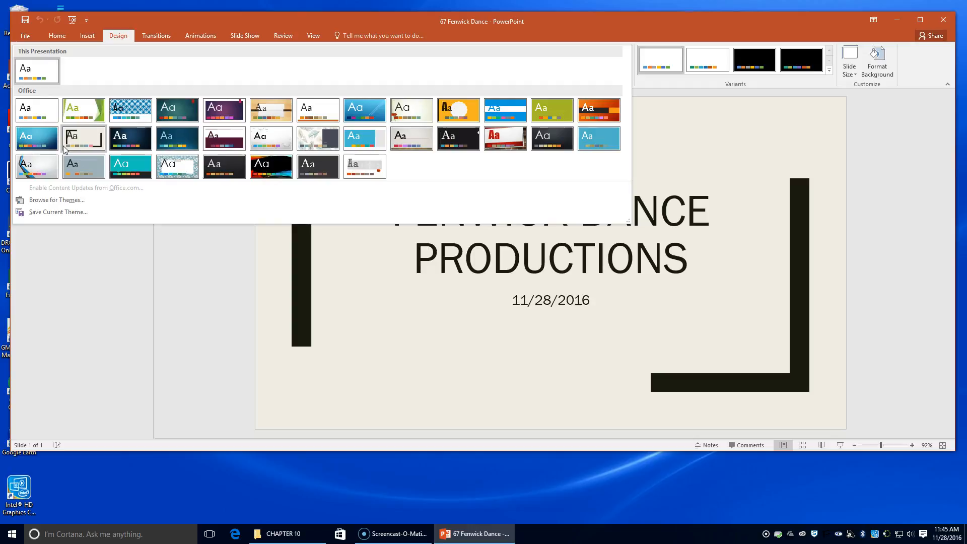
{"action": "left_click", "coordinate": [515, 143]}
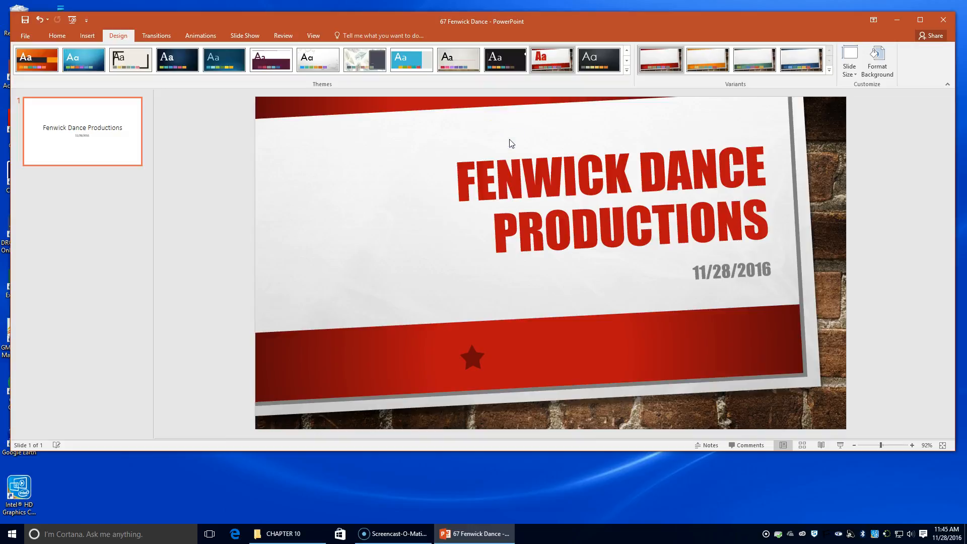
{"action": "left_click", "coordinate": [273, 59]}
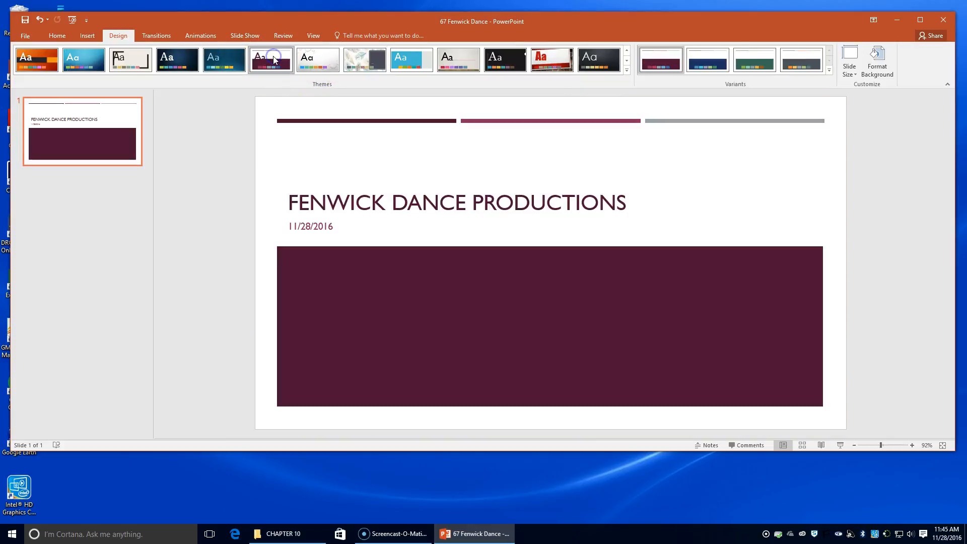
{"action": "left_click", "coordinate": [592, 59]}
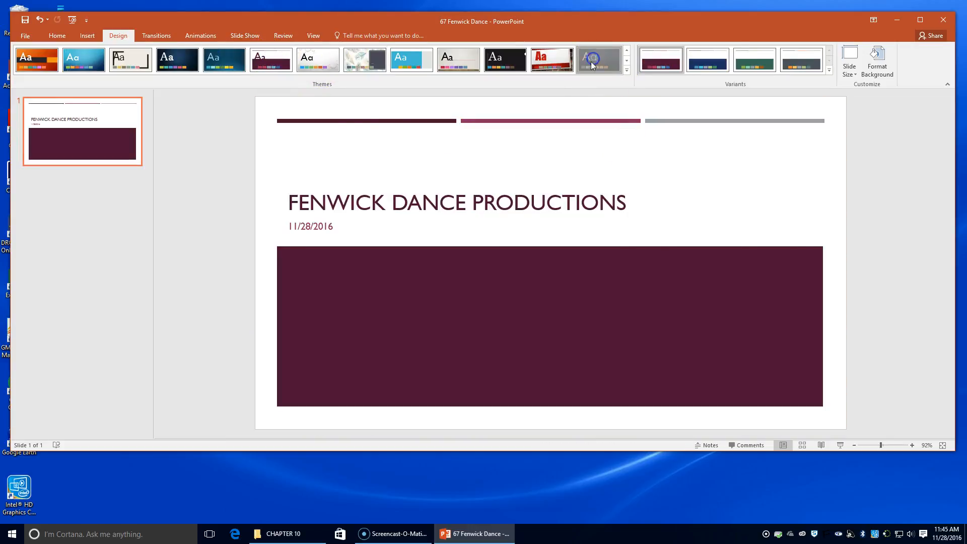
{"action": "left_click", "coordinate": [552, 59]}
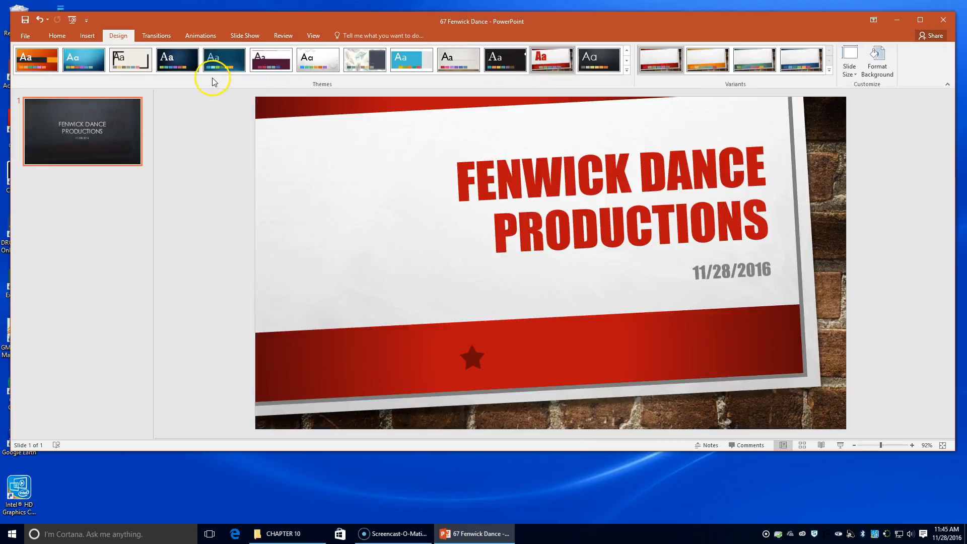
{"action": "left_click", "coordinate": [84, 59]}
{"action": "left_click", "coordinate": [323, 66]}
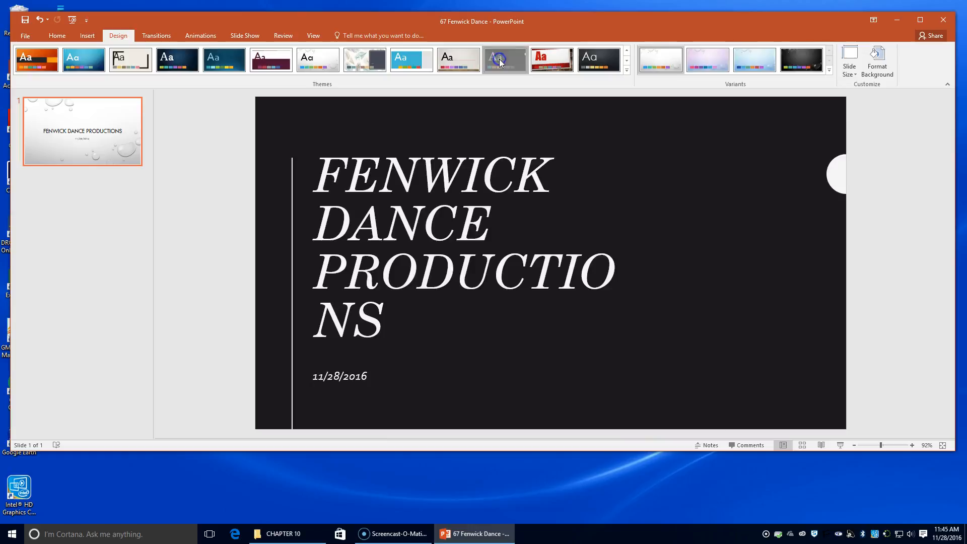
{"action": "left_click", "coordinate": [499, 60]}
{"action": "left_click", "coordinate": [549, 68]}
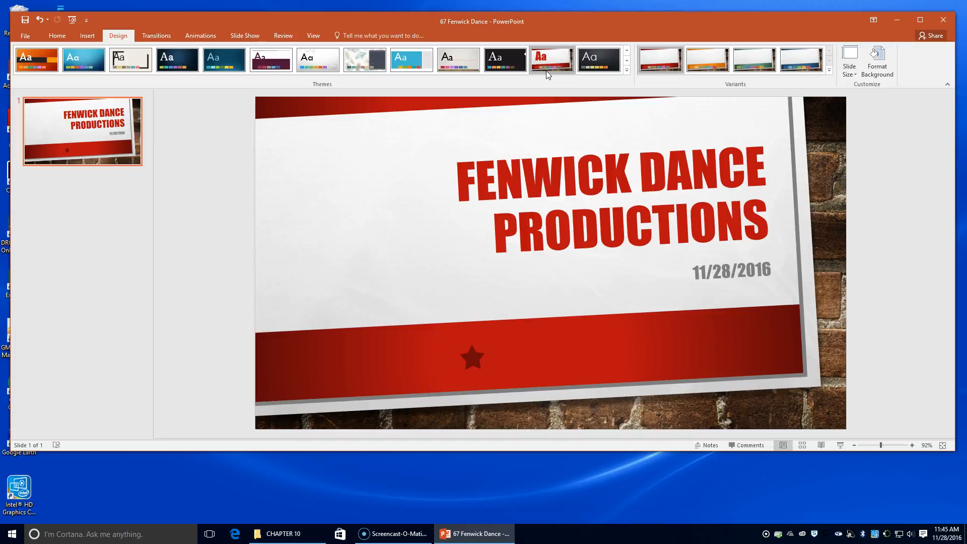
Apply the black design theme with multicolored waves from the full theme gallery to the presentation.
{"action": "left_click", "coordinate": [626, 70]}
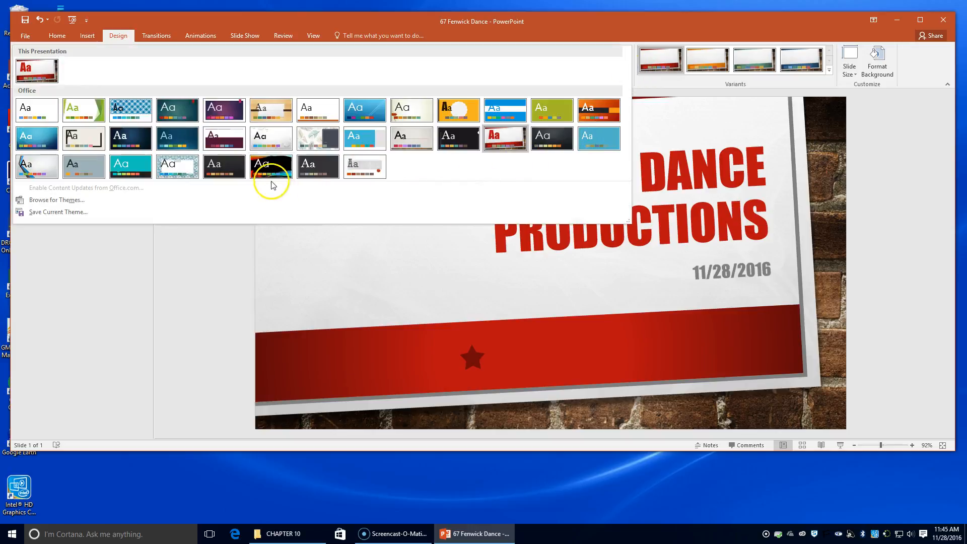
{"action": "left_click", "coordinate": [277, 167]}
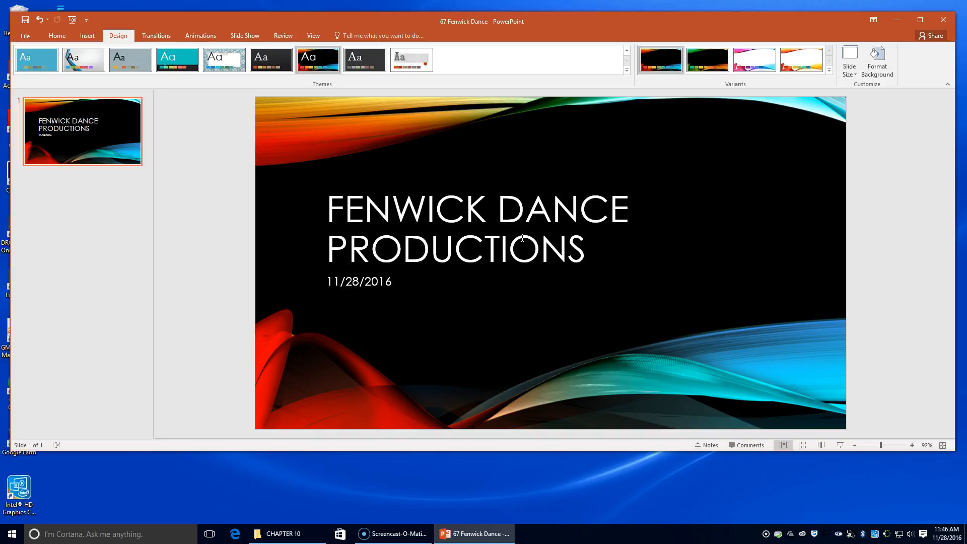
Save a copy of the presentation as 68 Fenwick Dance in the CHAPTER 10 folder.
{"action": "left_click", "coordinate": [25, 35]}
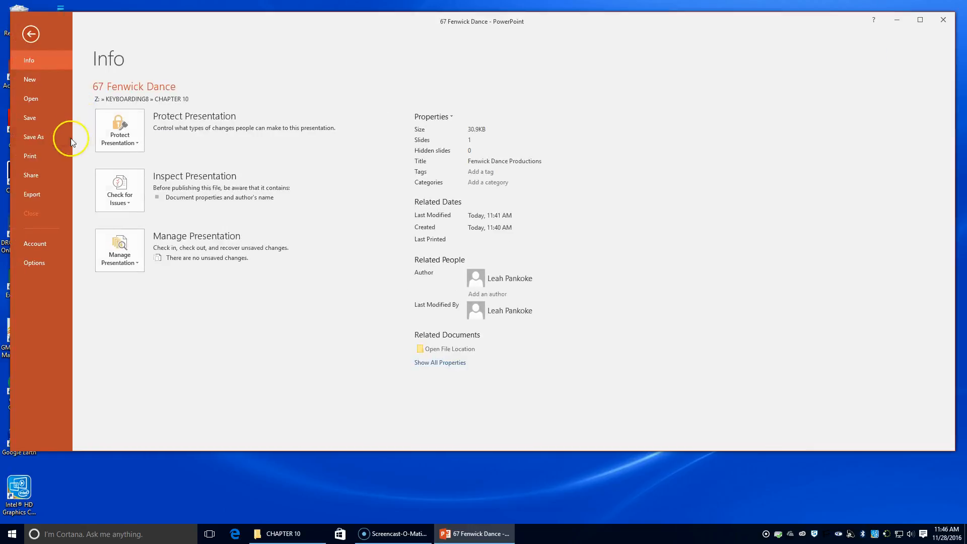
{"action": "left_click", "coordinate": [54, 135]}
{"action": "left_click", "coordinate": [297, 108]}
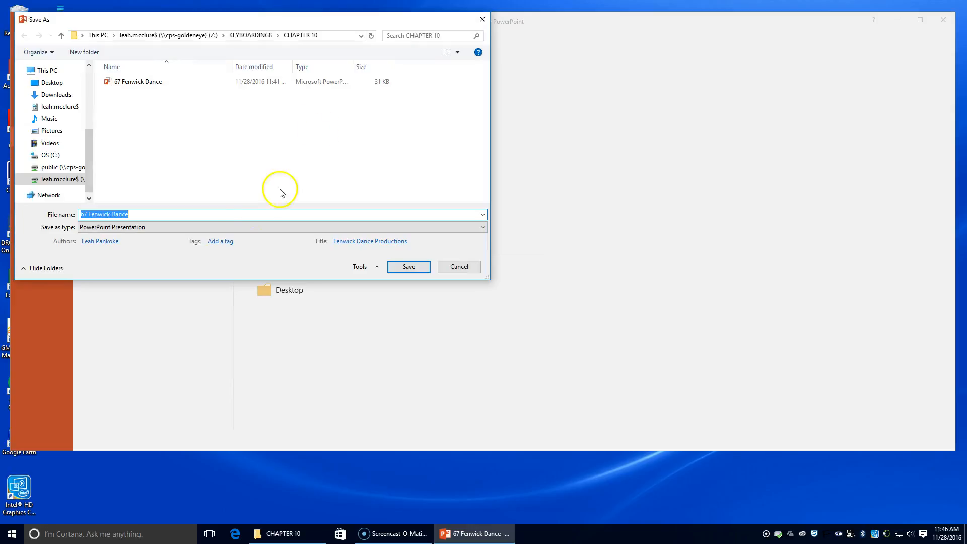
{"action": "left_click", "coordinate": [86, 214]}
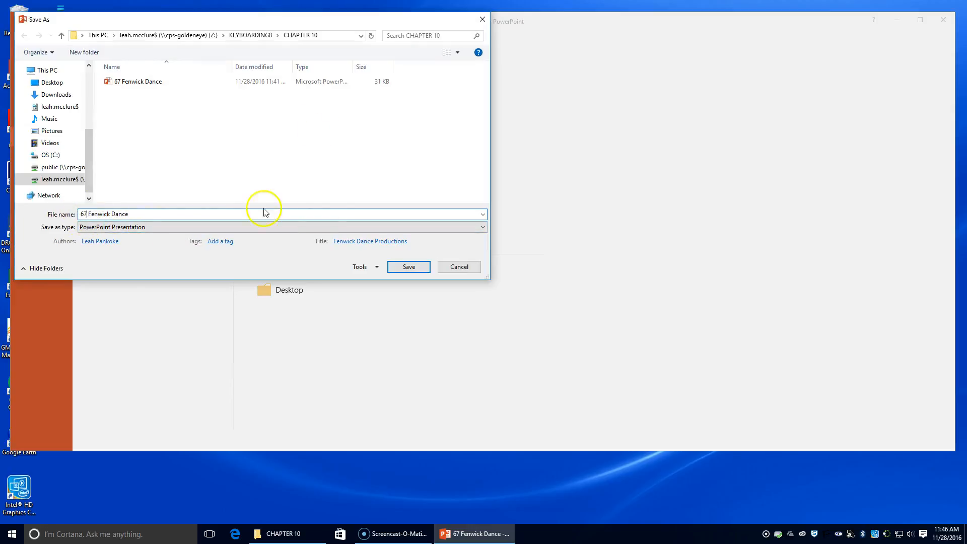
{"action": "key", "text": "BackSpace"}
{"action": "type", "text": "8"}
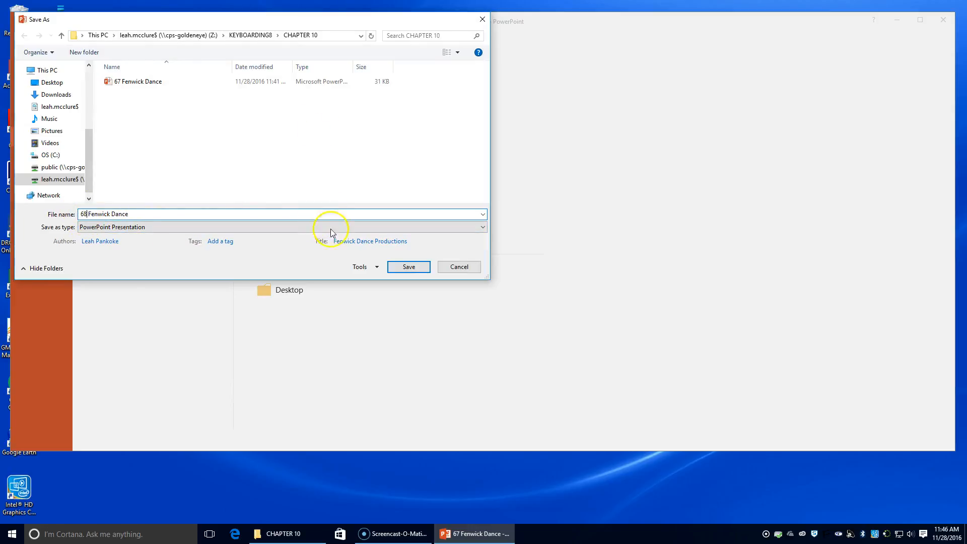
{"action": "left_click", "coordinate": [404, 267]}
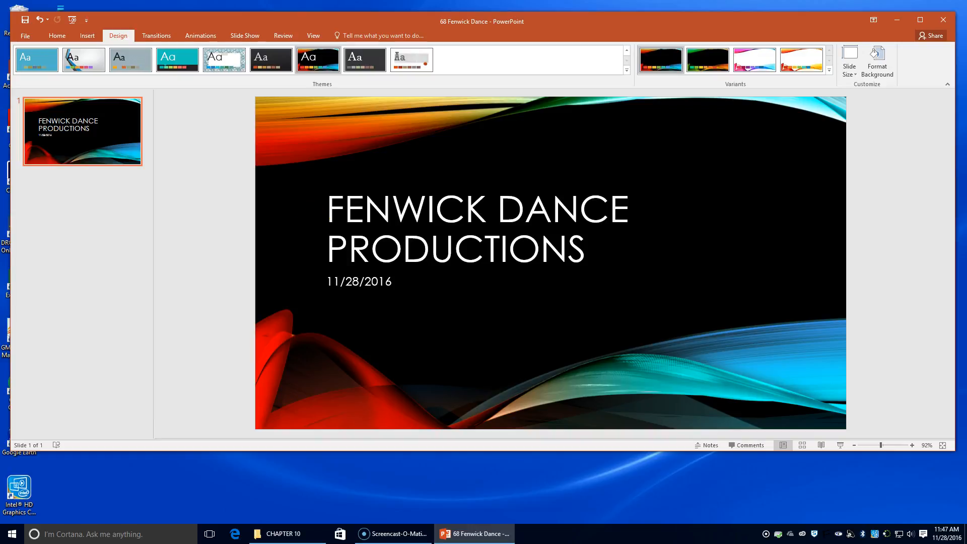
Add a second slide and open the picture browser from its content placeholder, closing it without inserting a picture.
{"action": "left_click", "coordinate": [58, 36]}
{"action": "left_click", "coordinate": [104, 54]}
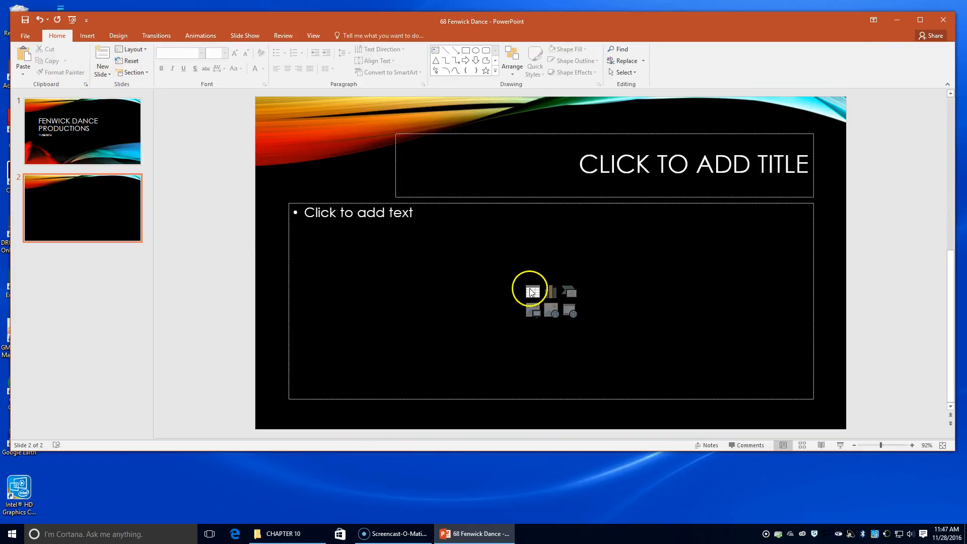
{"action": "left_click", "coordinate": [554, 313]}
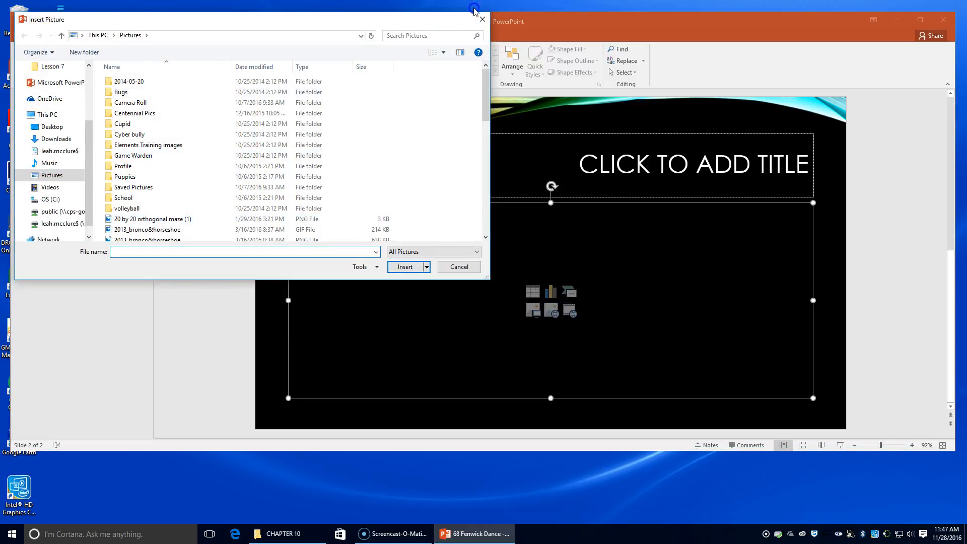
{"action": "left_click", "coordinate": [482, 19]}
{"action": "left_click", "coordinate": [533, 309]}
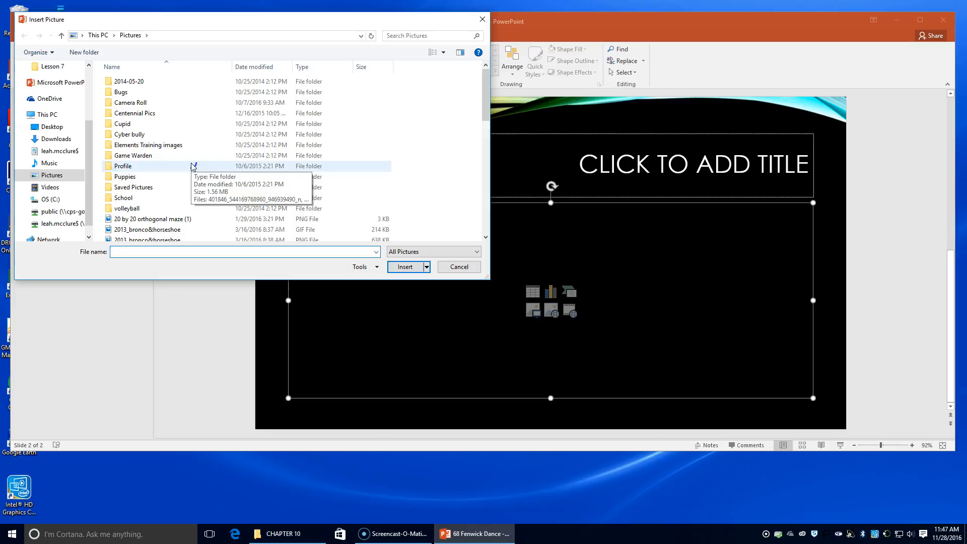
{"action": "left_click", "coordinate": [482, 19]}
{"action": "left_click", "coordinate": [87, 35]}
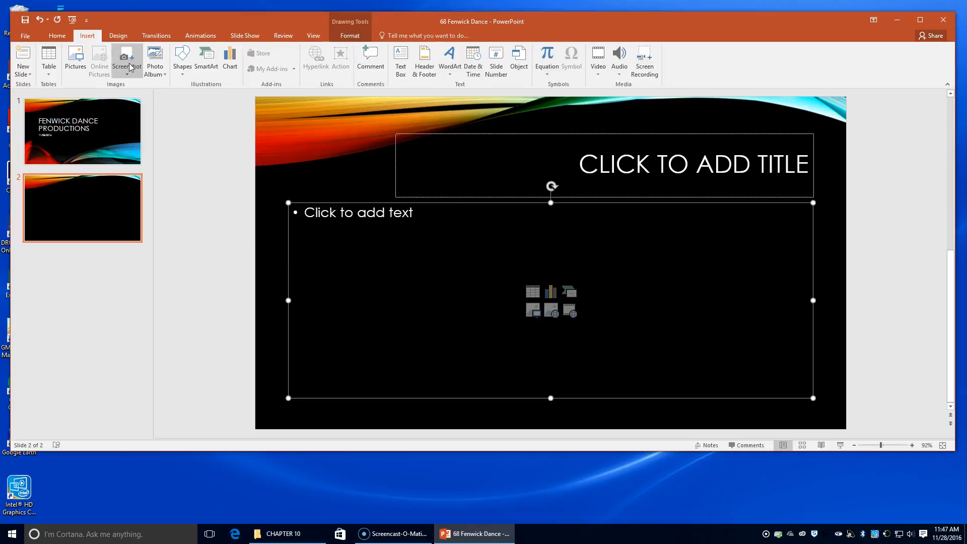
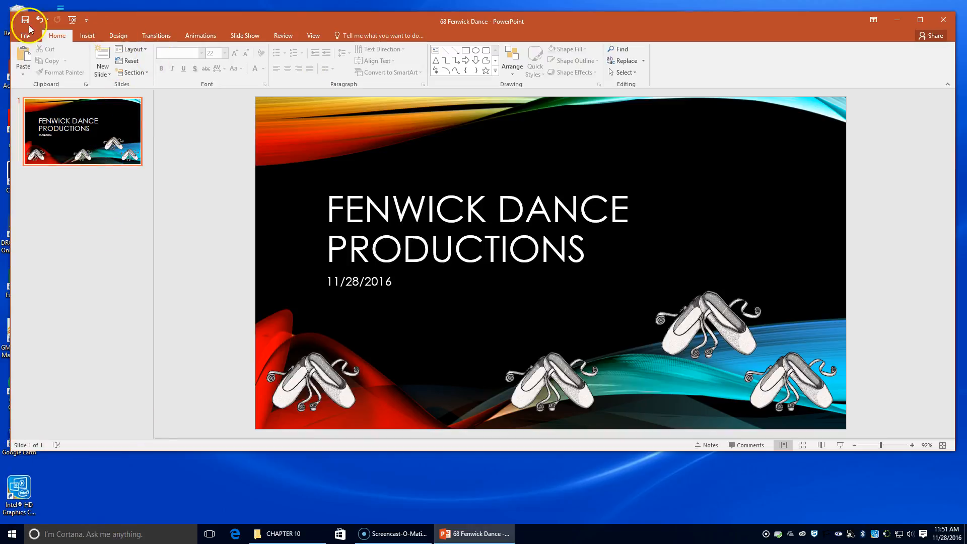
Shrink the presentation window to uncover the desktop shortcuts and create a blank document in Word.
{"action": "left_click_drag", "start_coordinate": [11, 11], "coordinate": [137, 34]}
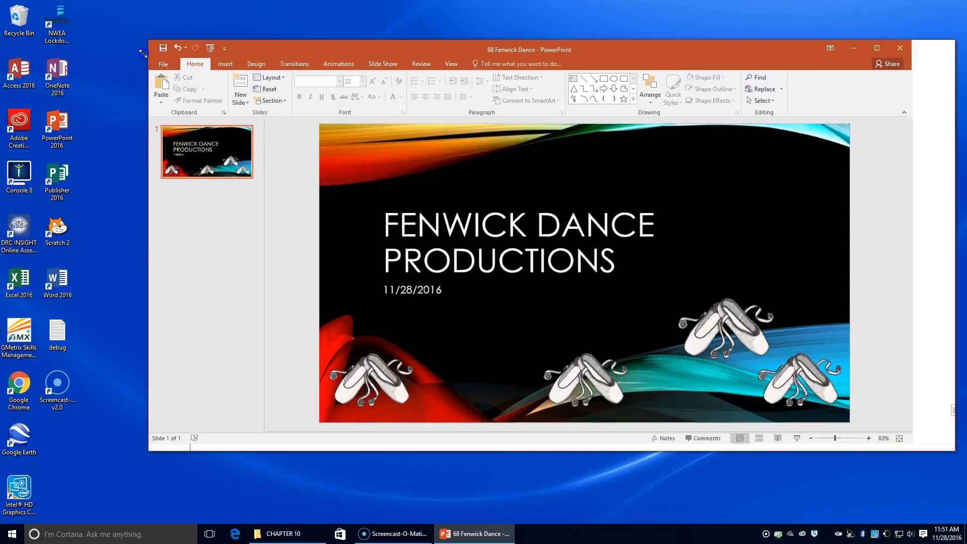
{"action": "double_click", "coordinate": [56, 278]}
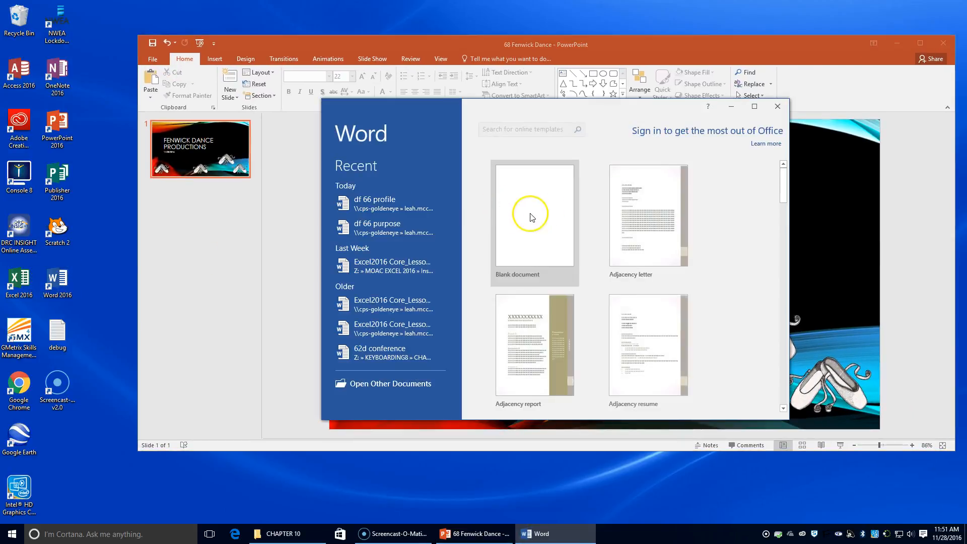
{"action": "left_click", "coordinate": [522, 223]}
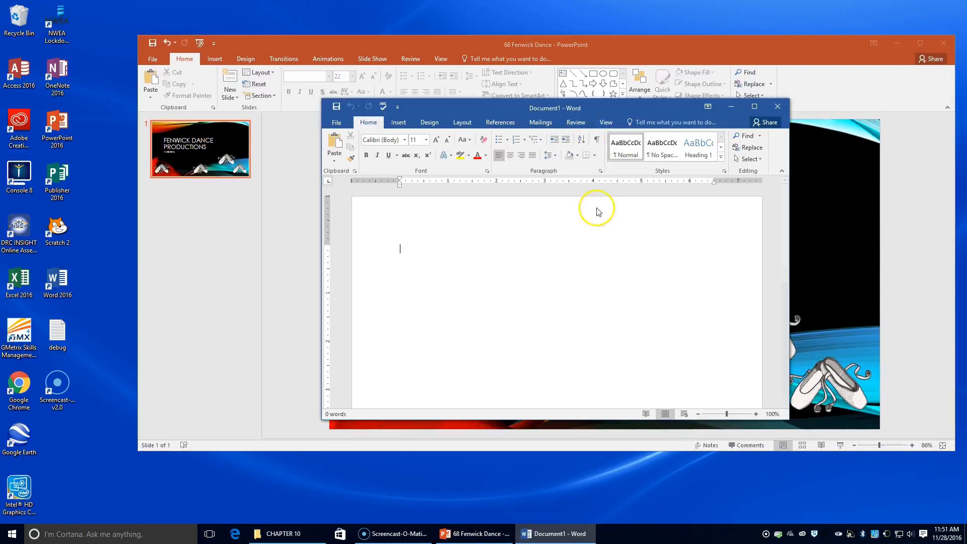
Enter SCHOOL PRESENTATION as a centered title on the document's first line.
{"action": "left_click", "coordinate": [510, 155]}
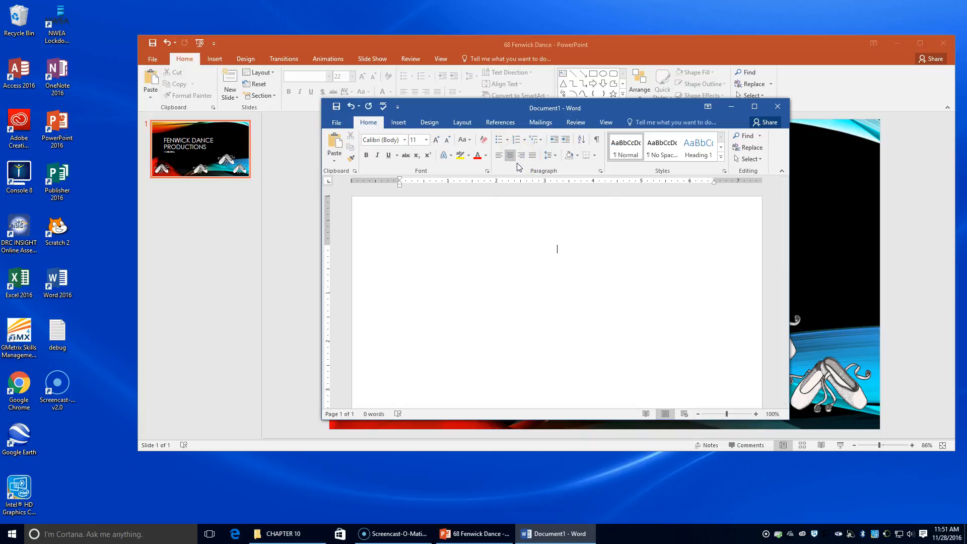
{"action": "type", "text": "SCHOOL PRESENTATION"}
{"action": "key", "text": "Return"}
Enter the left-aligned heading PURPOSE on the line below the title.
{"action": "left_click", "coordinate": [498, 156]}
{"action": "type", "text": "and"}
{"action": "key", "text": "BackSpace"}
{"action": "key", "text": "BackSpace"}
{"action": "key", "text": "BackSpace"}
{"action": "type", "text": "pu"}
{"action": "key", "text": "BackSpace"}
{"action": "key", "text": "BackSpace"}
{"action": "type", "text": "PURPOSE"}
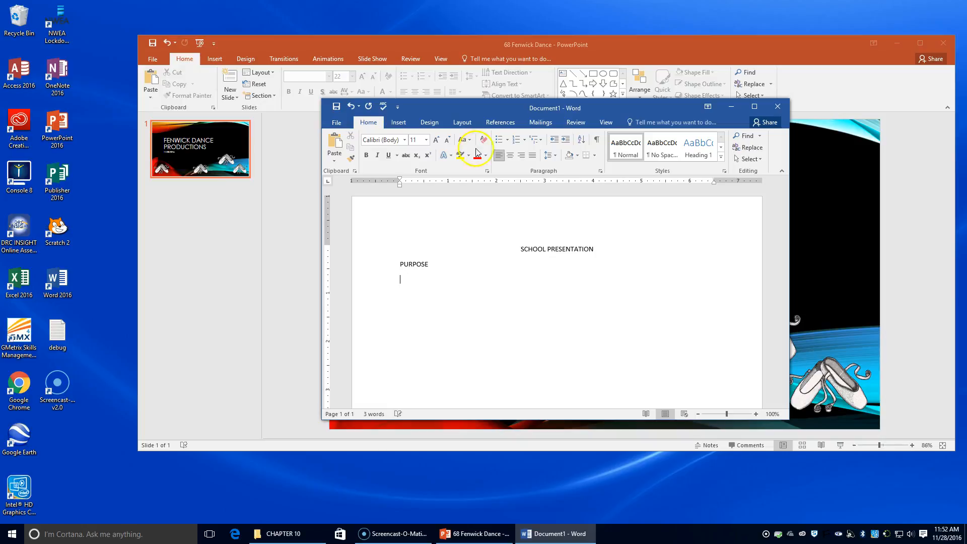
Start a numbered list under the PURPOSE heading with Goals as its first item.
{"action": "left_click", "coordinate": [517, 140]}
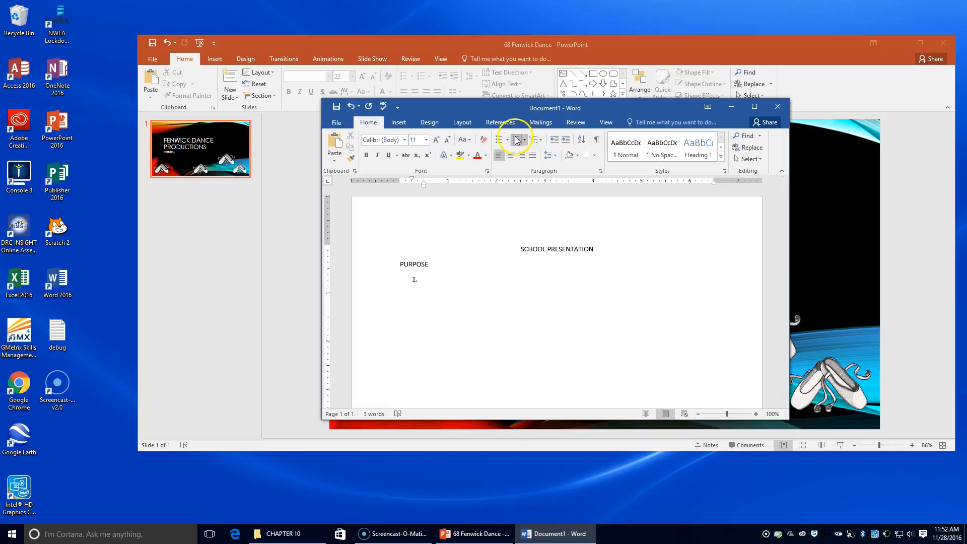
{"action": "left_click", "coordinate": [502, 232]}
{"action": "type", "text": "give"}
{"action": "key", "text": "BackSpace"}
{"action": "key", "text": "BackSpace"}
{"action": "key", "text": "BackSpace"}
{"action": "type", "text": "oals"}
{"action": "key", "text": "Return"}
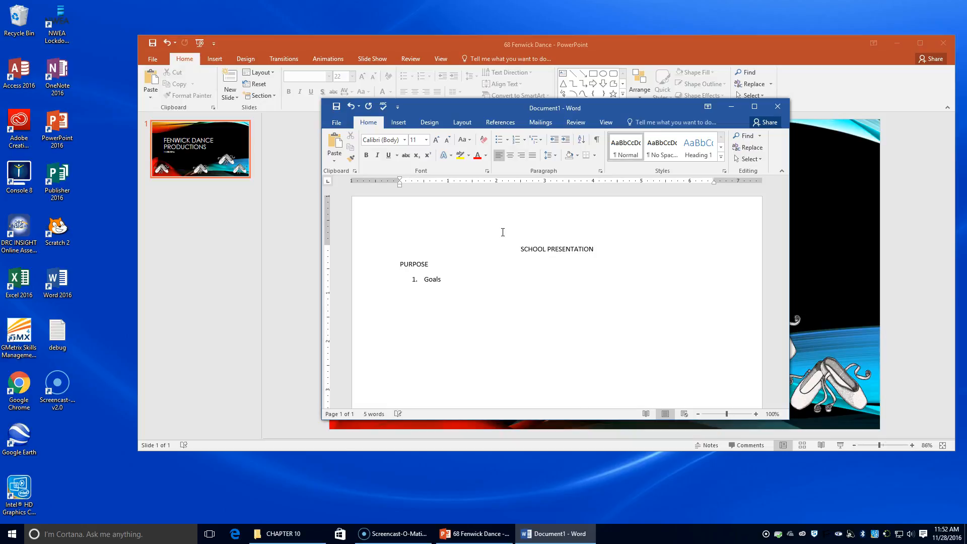
Add the heading AUDIENCE with an empty numbered item below it, and switch back to the PowerPoint presentation.
{"action": "type", "text": "AUDIENCE"}
{"action": "left_click", "coordinate": [514, 142]}
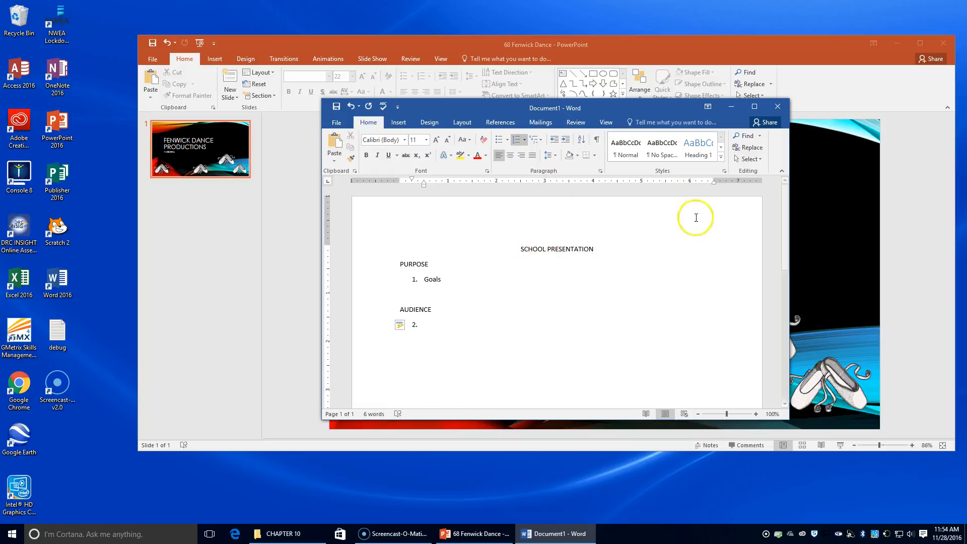
{"action": "left_click", "coordinate": [258, 120]}
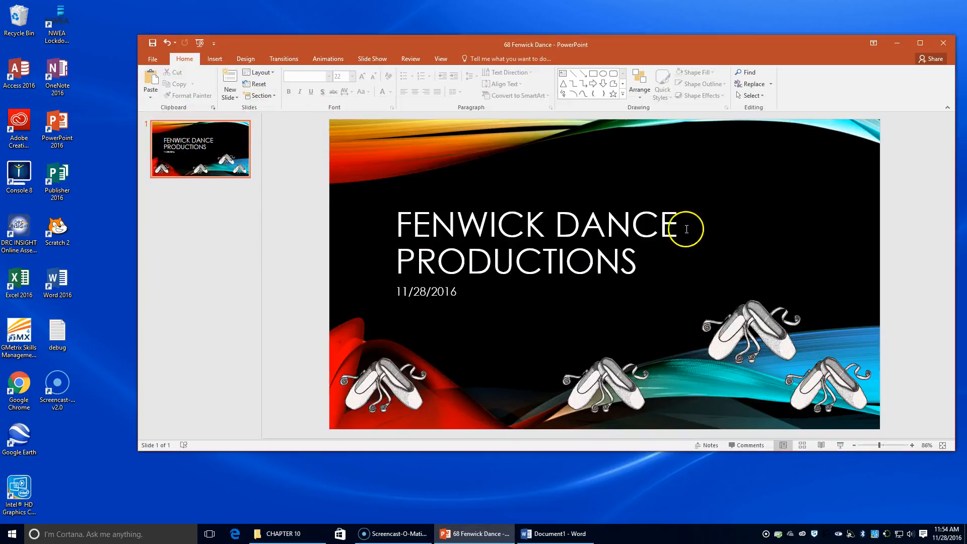